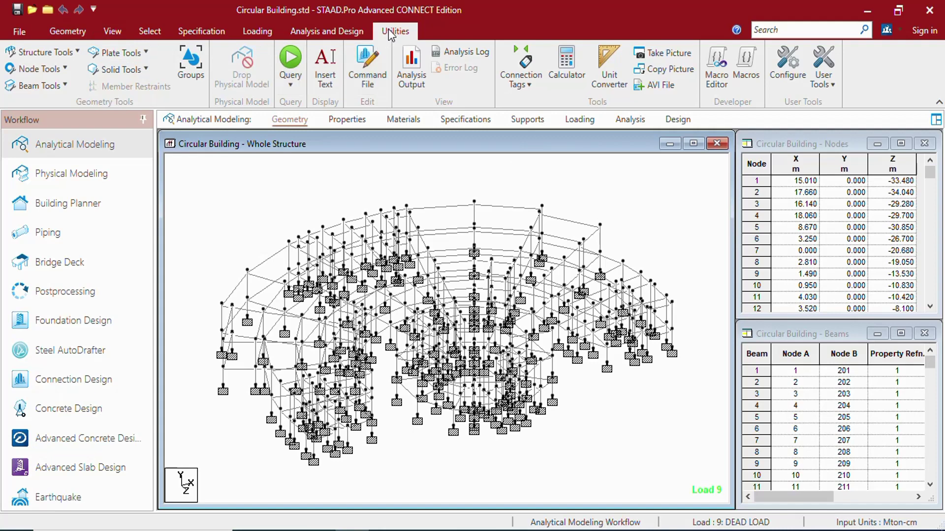
- Open Circular Building.std in the Editor and toggle Always On Top on, then off again
left_click(371, 76)
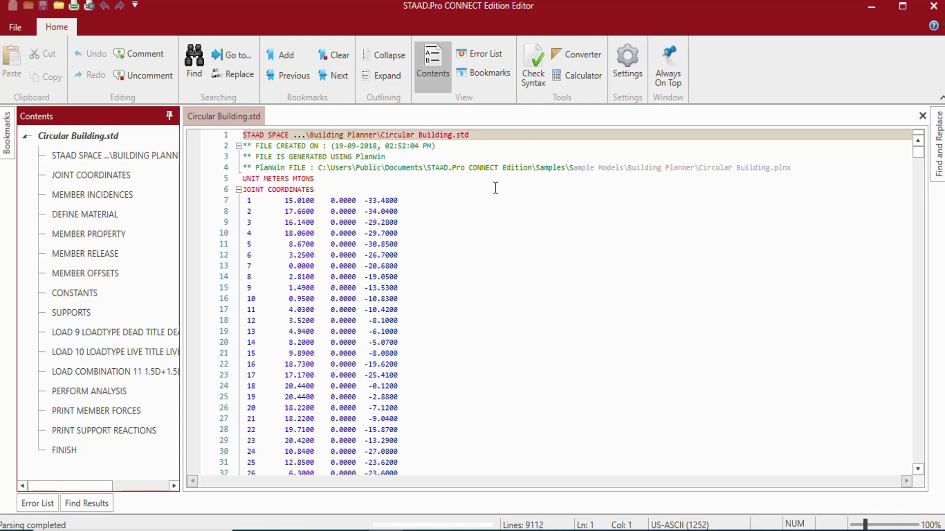
left_click(668, 74)
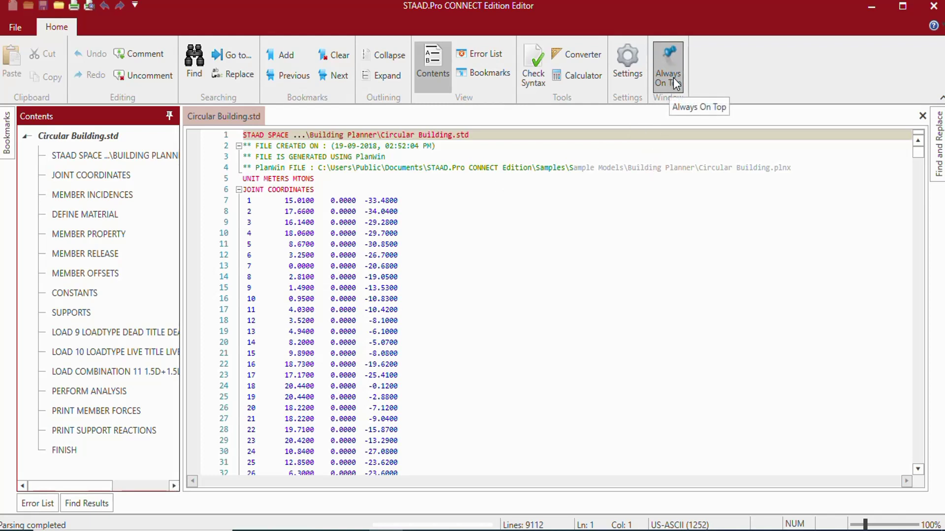
left_click(674, 83)
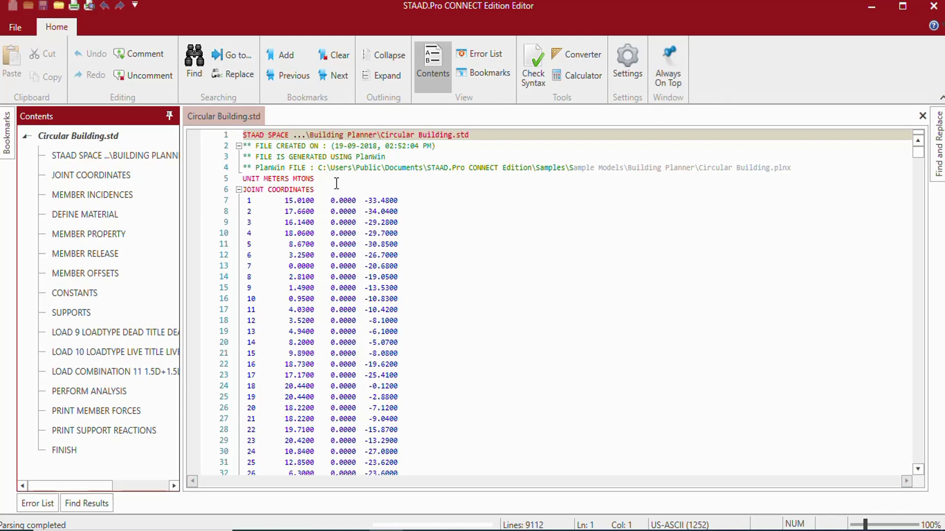
- Highlight header lines 1–4 and the UNIT METERS MTONS line, then jump to MEMBER OFFSETS
left_click_drag(791, 167, 240, 136)
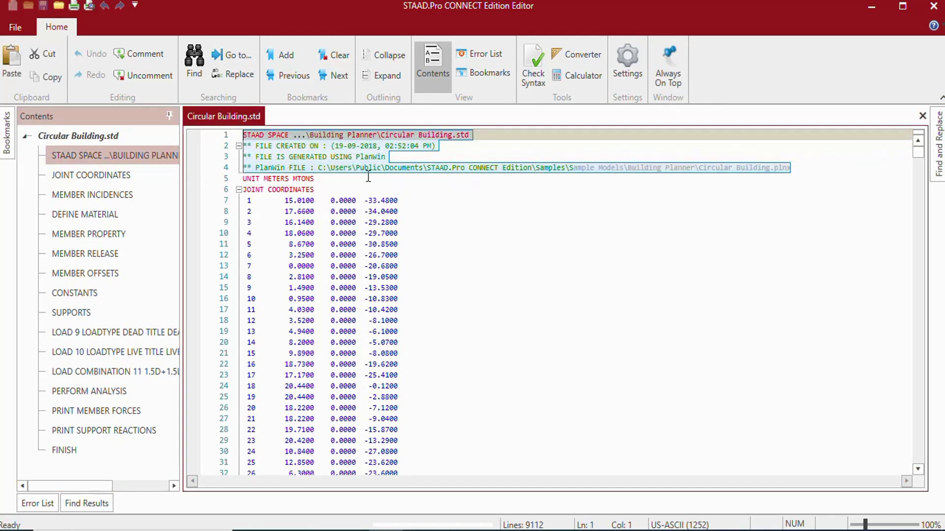
left_click_drag(331, 178, 242, 178)
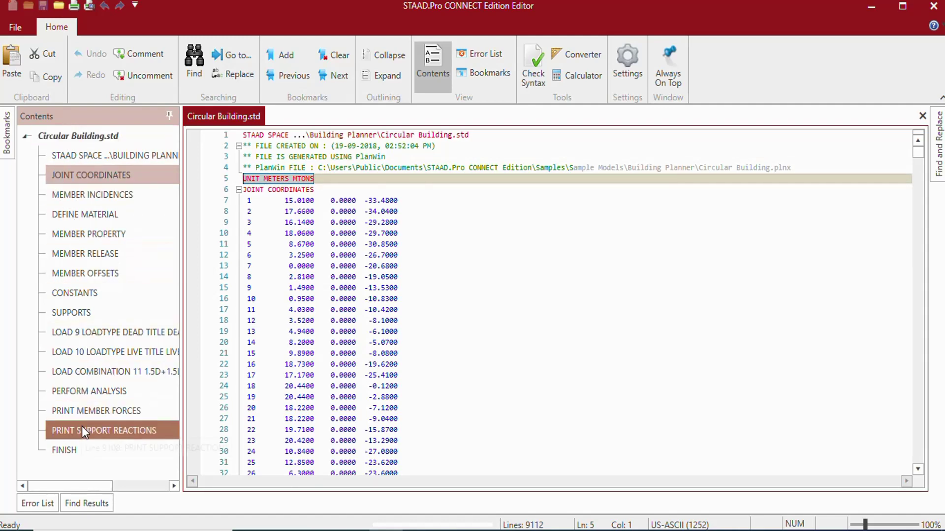
left_click(93, 274)
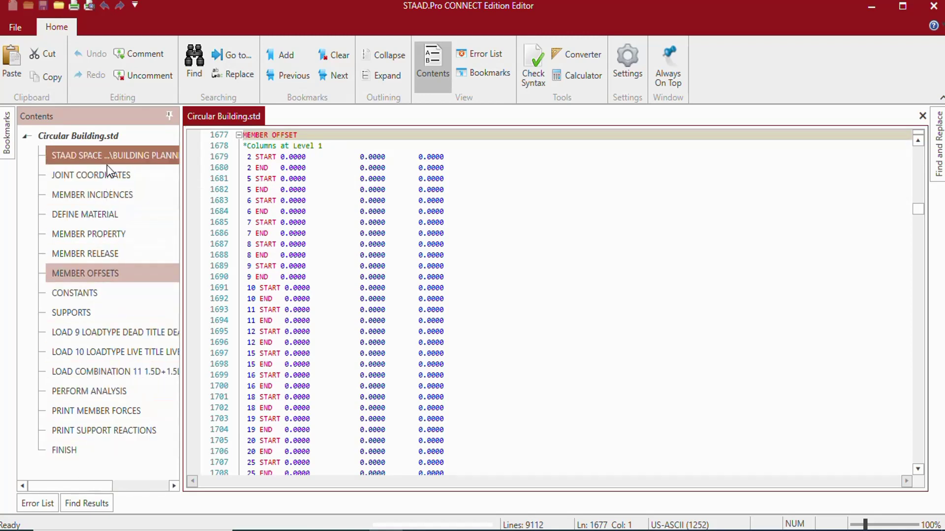
- Jump to JOINT COORDINATES and highlight its heading and joint 1's coordinates (15.0100, 0.0000, -33.4800)
left_click(101, 182)
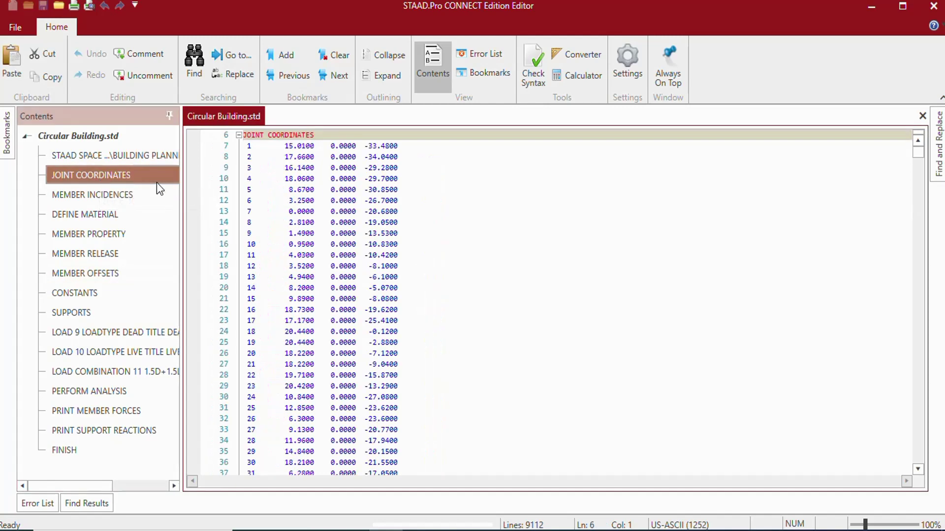
left_click_drag(315, 191, 223, 191)
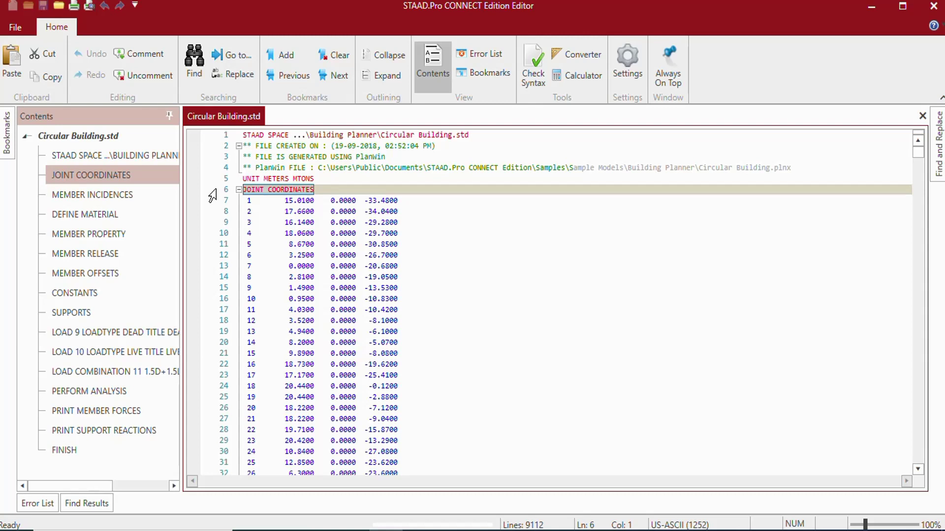
left_click_drag(402, 201, 244, 200)
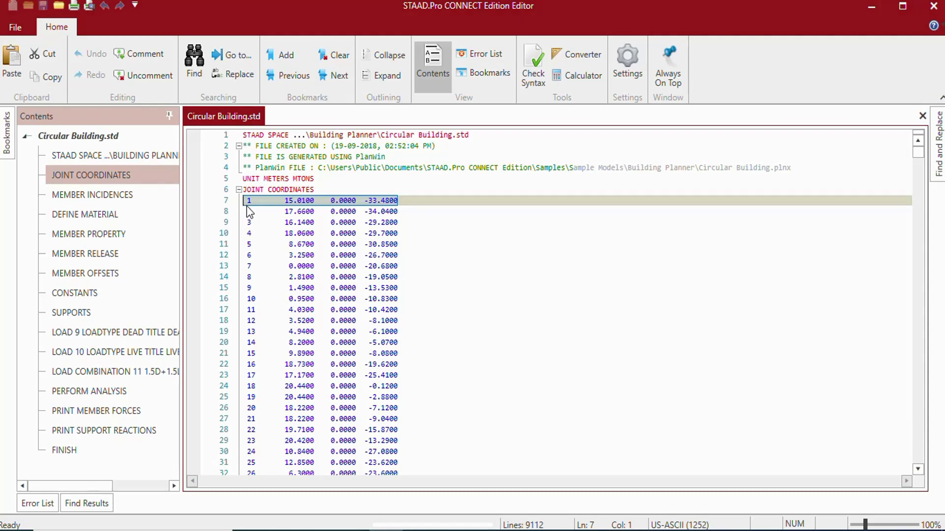
left_click_drag(249, 201, 400, 201)
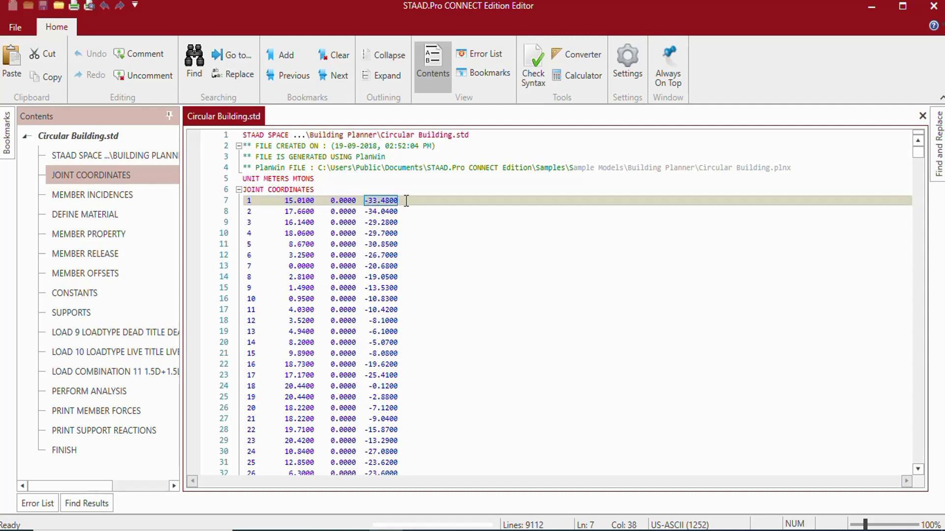
- Fold JOINT COORDINATES, inspect member 1's incidence 1 1 201 on line 609, then fold MEMBER INCIDENCES
left_click(238, 190)
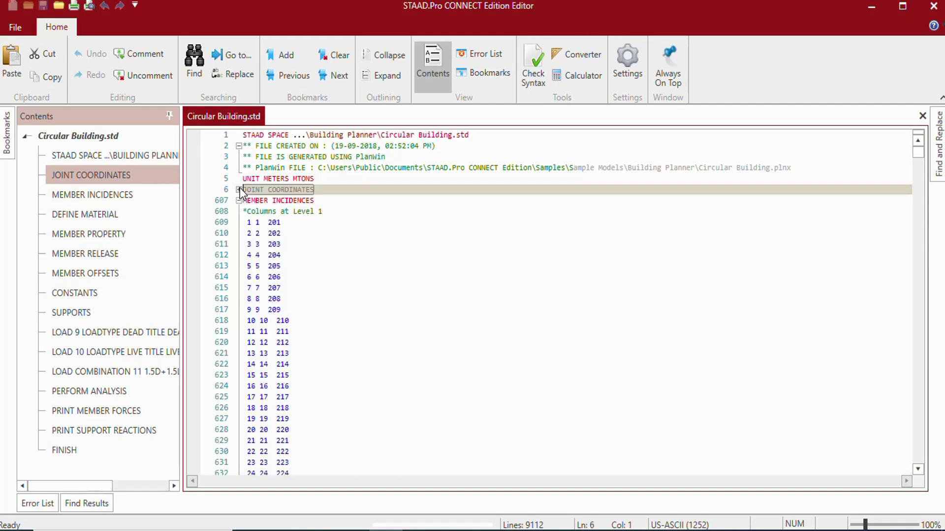
left_click(303, 222)
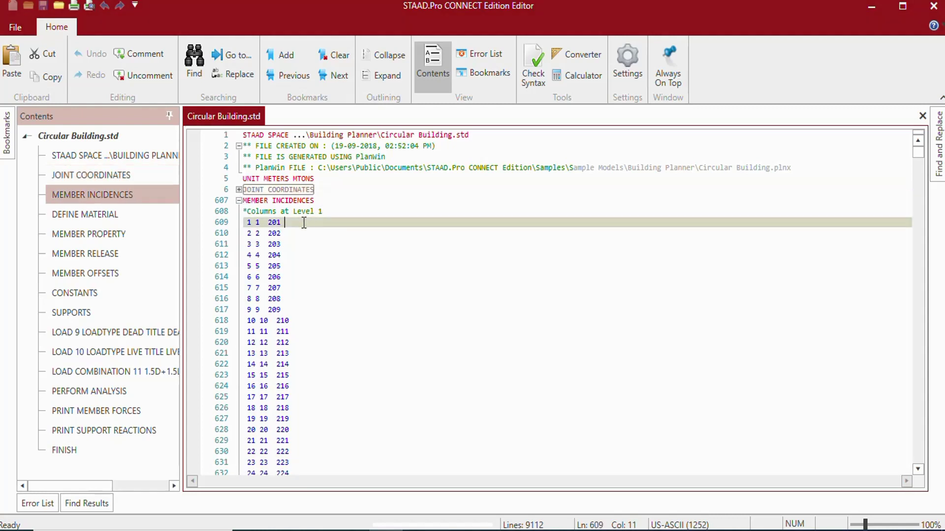
left_click_drag(286, 222, 240, 222)
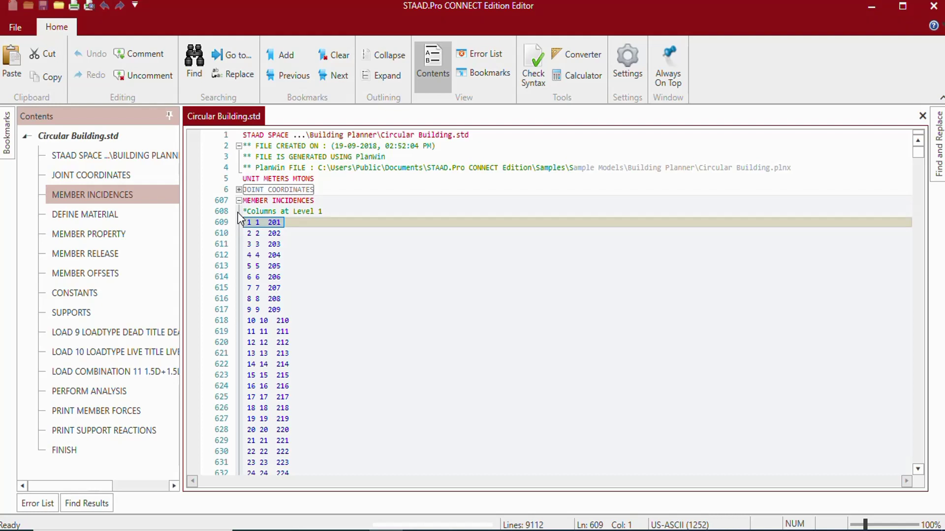
left_click(250, 222)
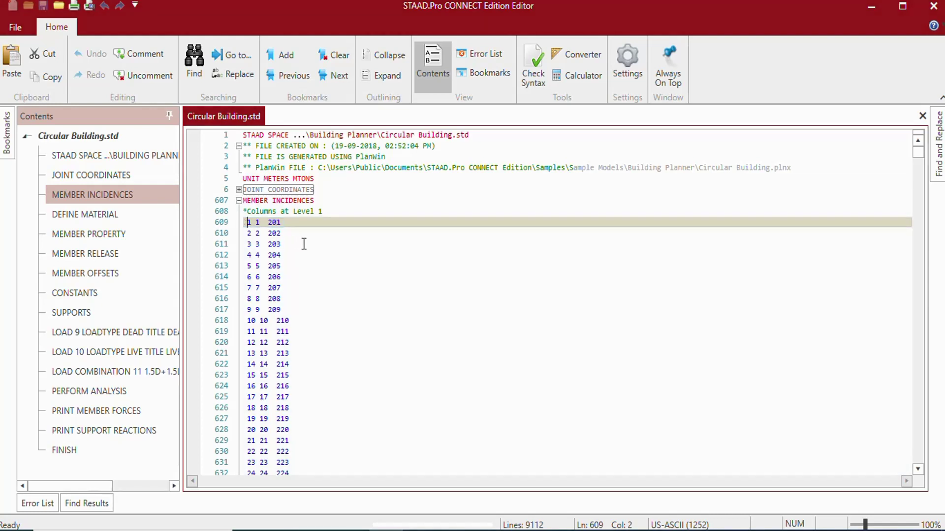
key("Right")
key("Right")
key("Right")
key("Right")
key("Right")
key("Right")
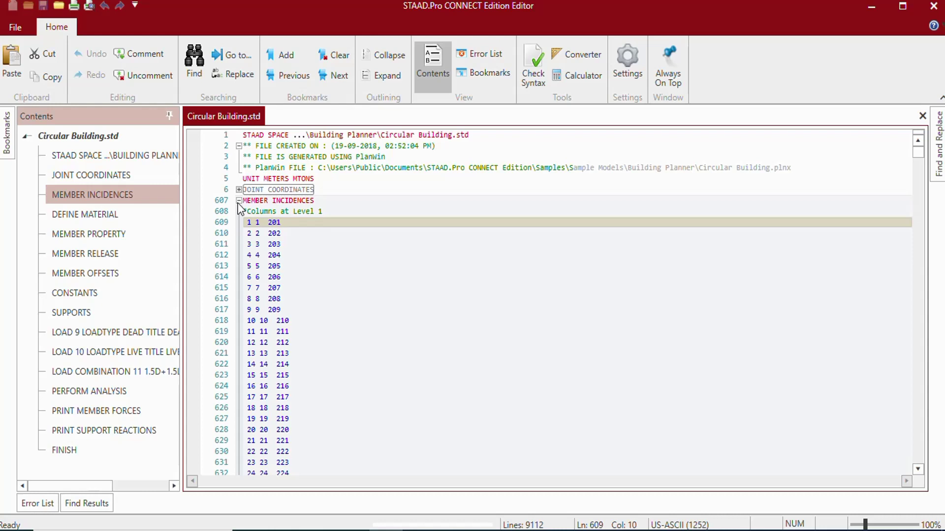
left_click(238, 201)
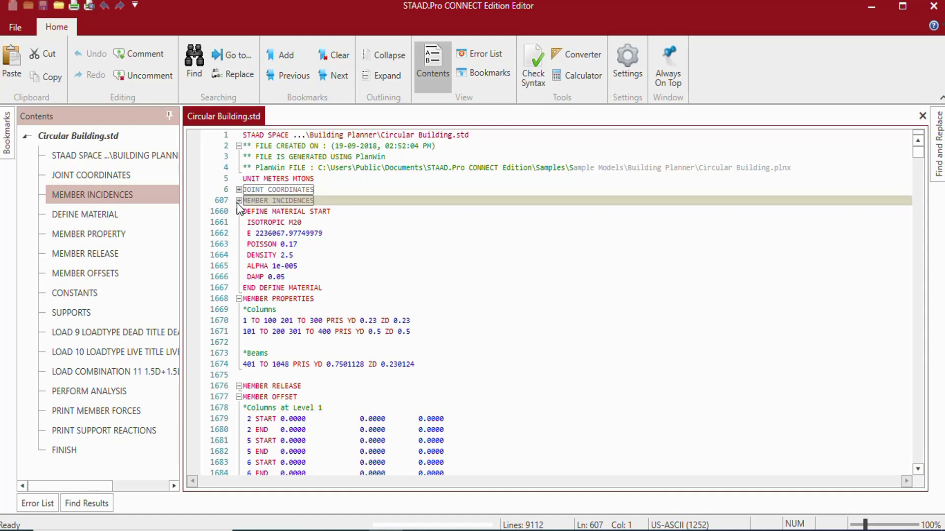
scroll(409, 271, "down", 10)
scroll(344, 211, "down", 10)
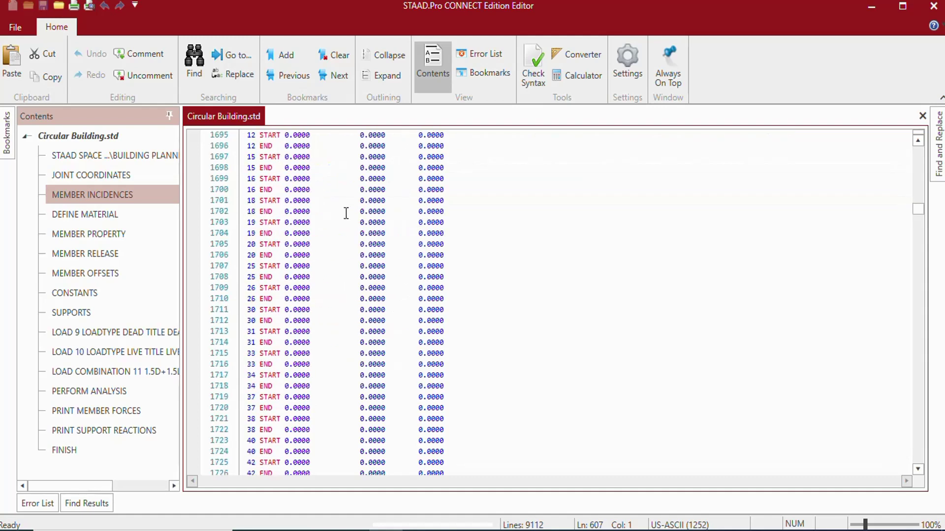
scroll(376, 291, "down", 8)
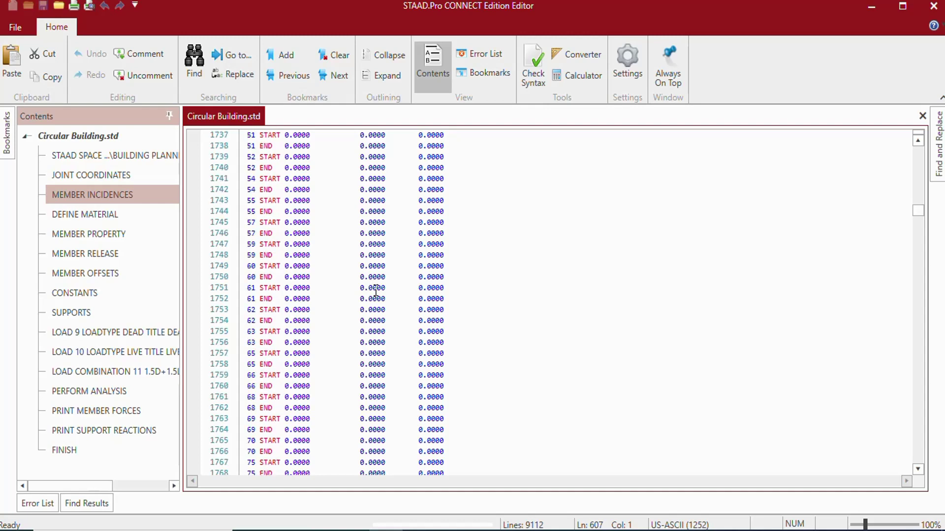